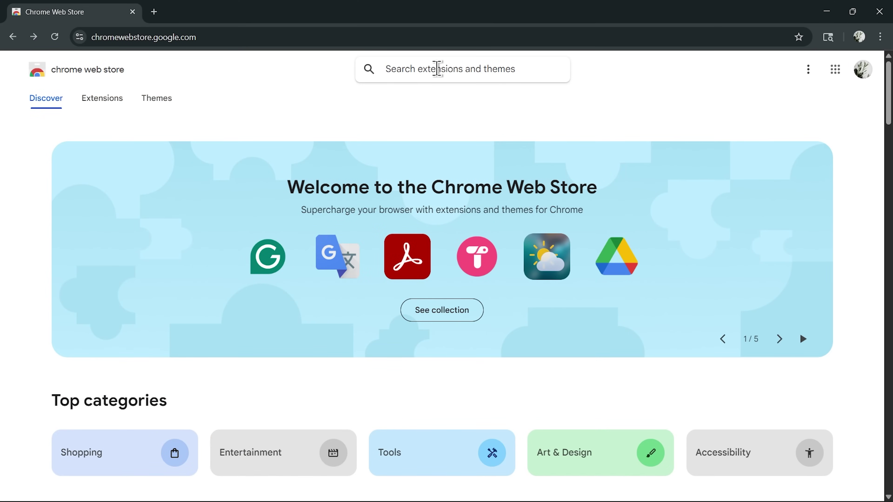
# Search the Chrome Web Store for 'noise cancelling app' and browse the results
pyautogui.write('noise canc')
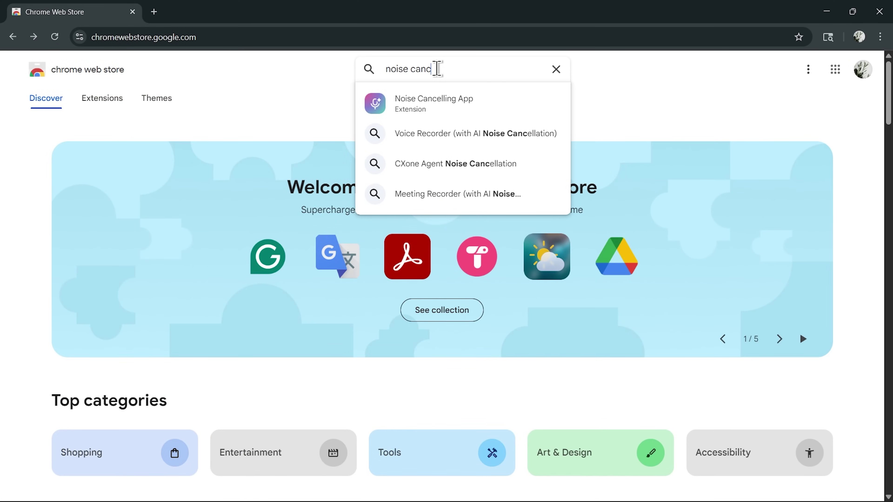
pyautogui.write('elling app')
pyautogui.press('Return')
pyautogui.scroll(-5, 438, 69)
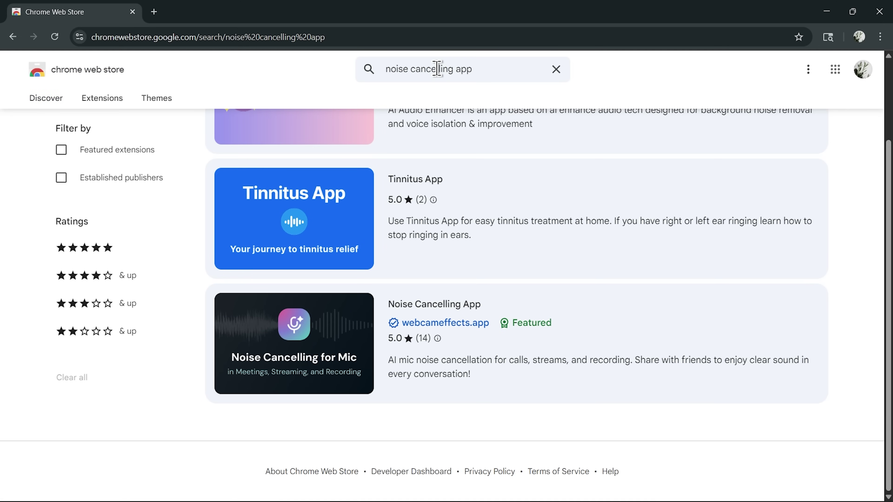
pyautogui.scroll(3, 432, 158)
pyautogui.scroll(-3, 387, 281)
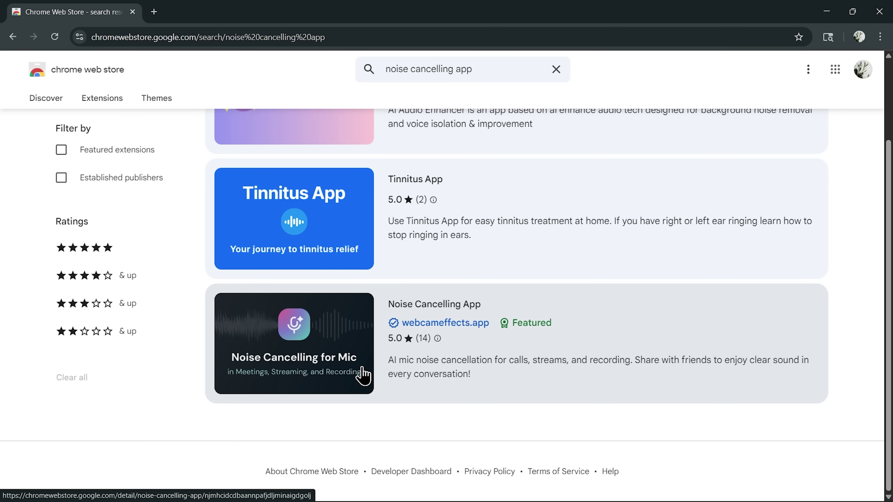
# Open the Noise Cancelling App listing and add the extension to Chrome
pyautogui.click(443, 314)
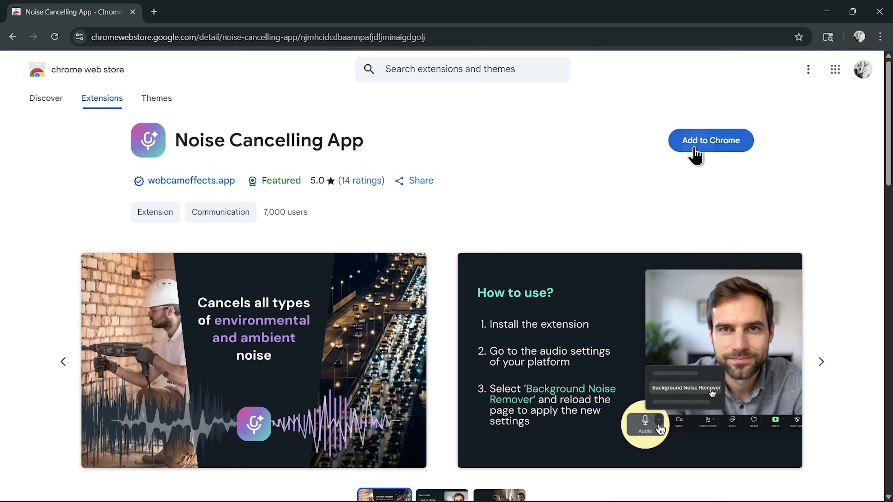
pyautogui.click(694, 155)
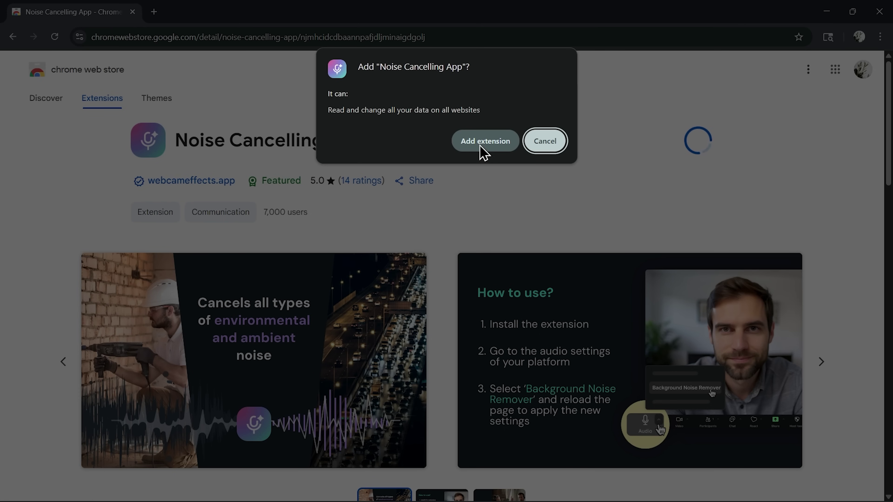
pyautogui.click(484, 152)
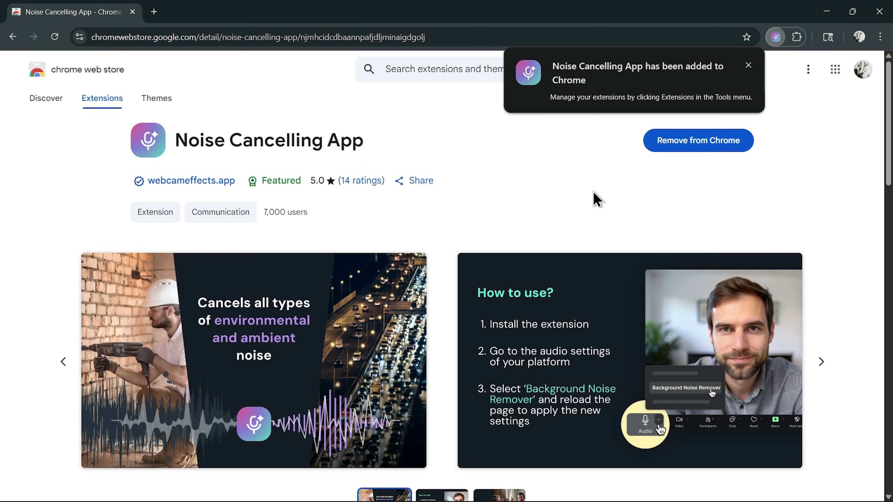
pyautogui.click(797, 38)
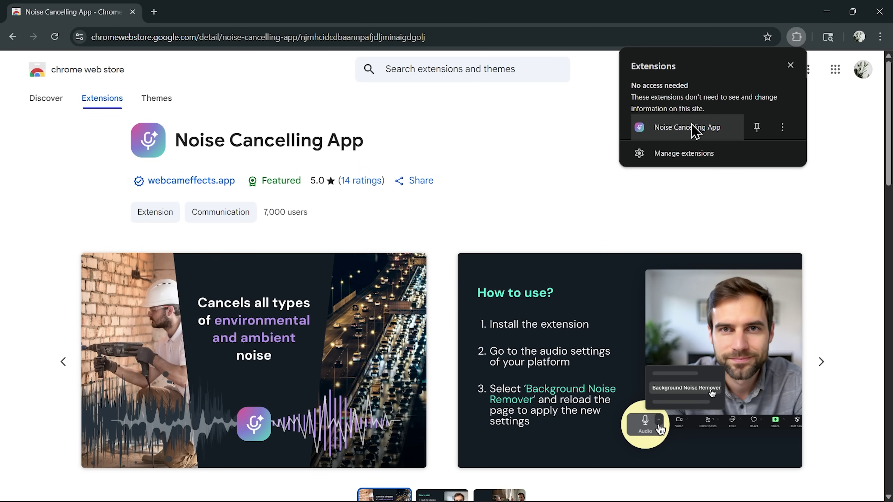
pyautogui.click(692, 138)
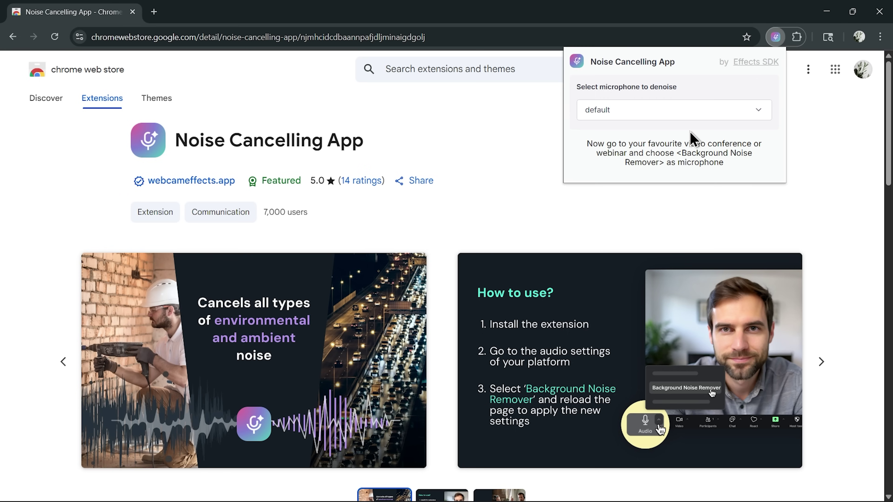
pyautogui.click(693, 120)
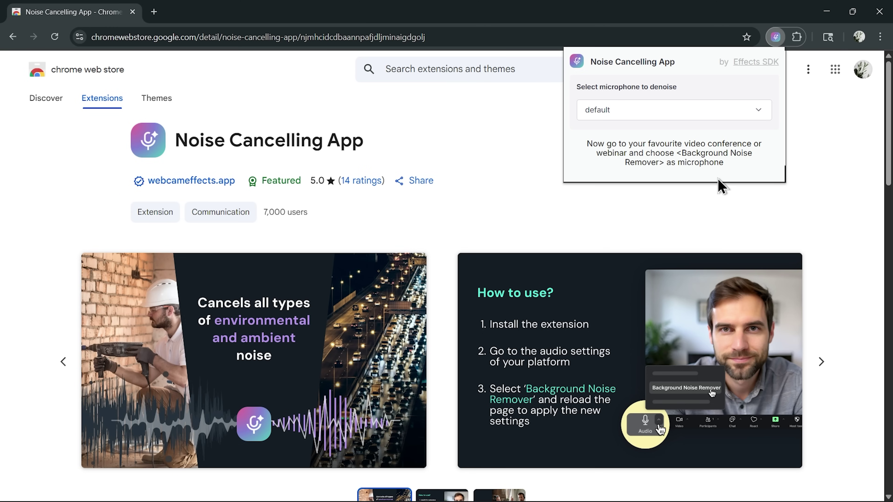
pyautogui.click(711, 199)
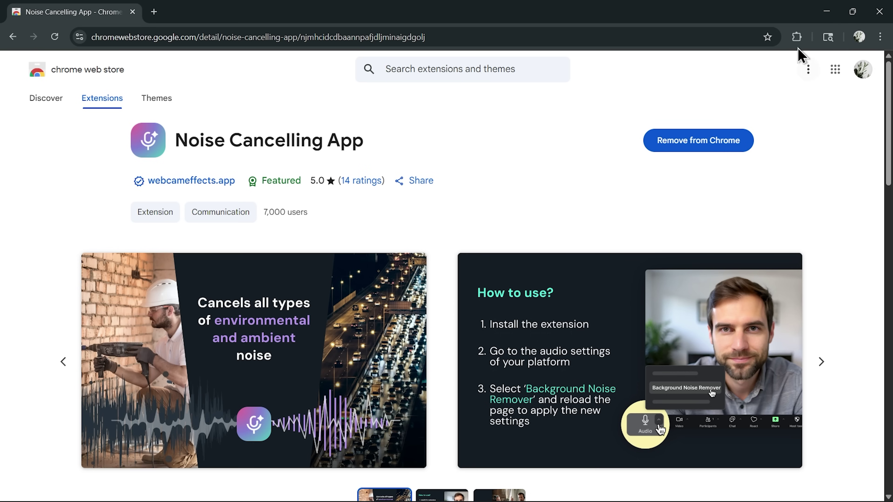
pyautogui.click(797, 37)
# Open Manage extension for Noise Cancelling App and look over its details page
pyautogui.click(784, 129)
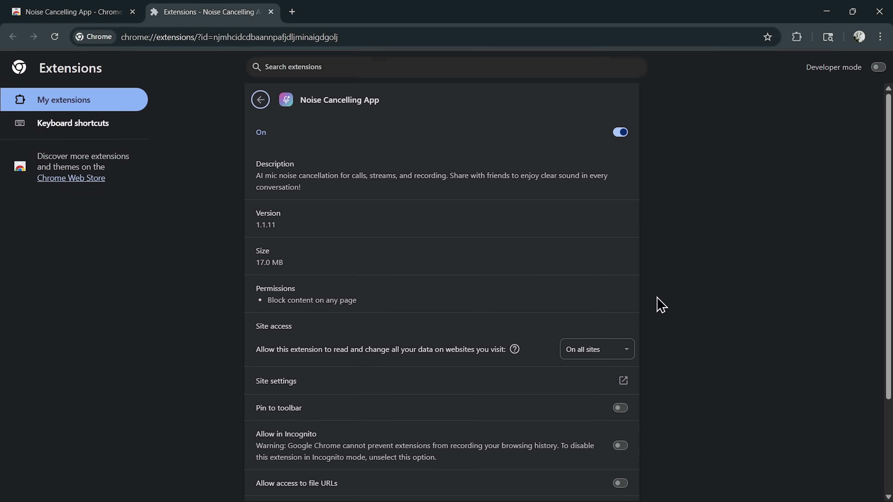
pyautogui.scroll(-3, 660, 305)
pyautogui.scroll(3, 660, 305)
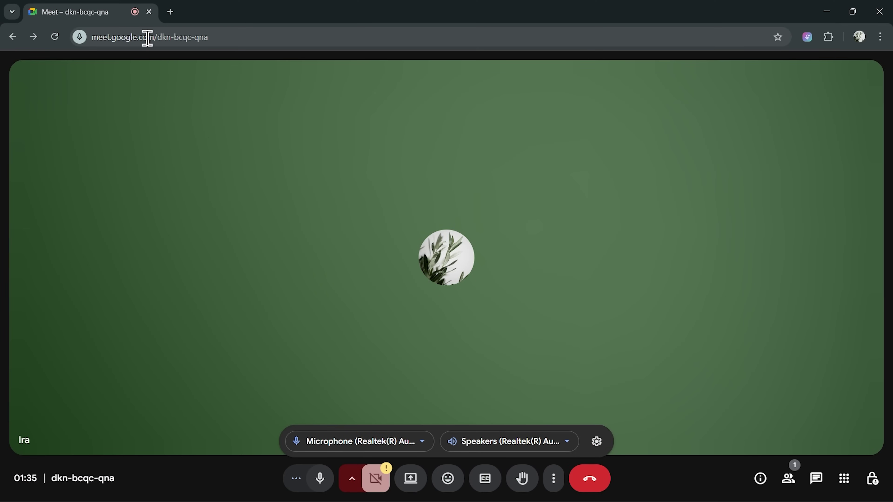
# Set the Meet microphone to Background Noise Remover and confirm it is selected
pyautogui.click(291, 479)
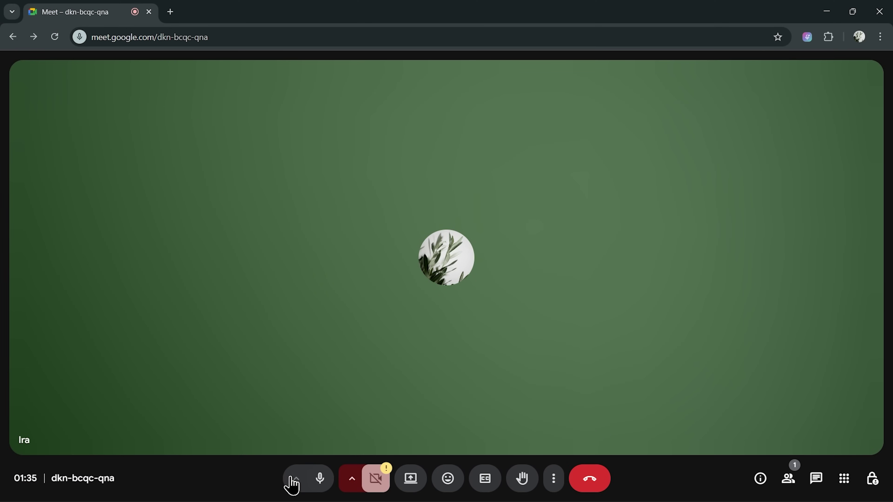
pyautogui.click(291, 479)
pyautogui.click(394, 445)
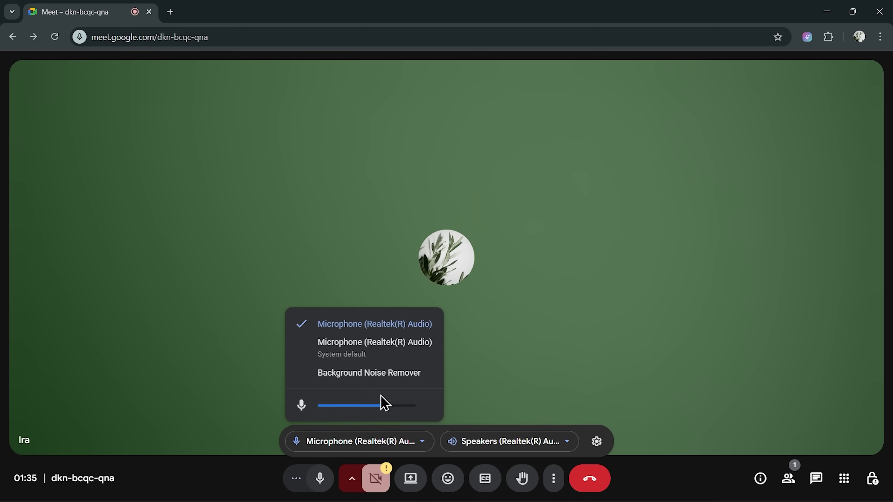
pyautogui.click(382, 383)
pyautogui.click(379, 445)
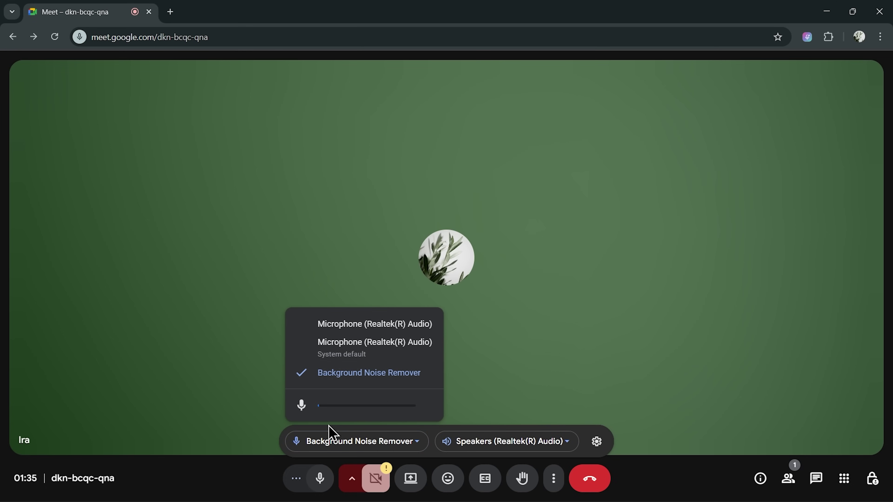
pyautogui.click(262, 475)
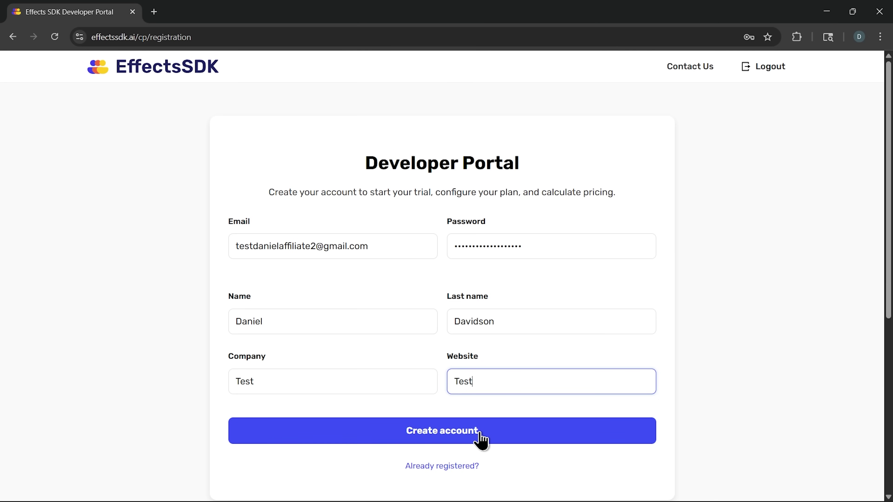
# Register a developer account, check Video SDK pricing at <400 sessions, then view Audio SDK session options
pyautogui.click(480, 435)
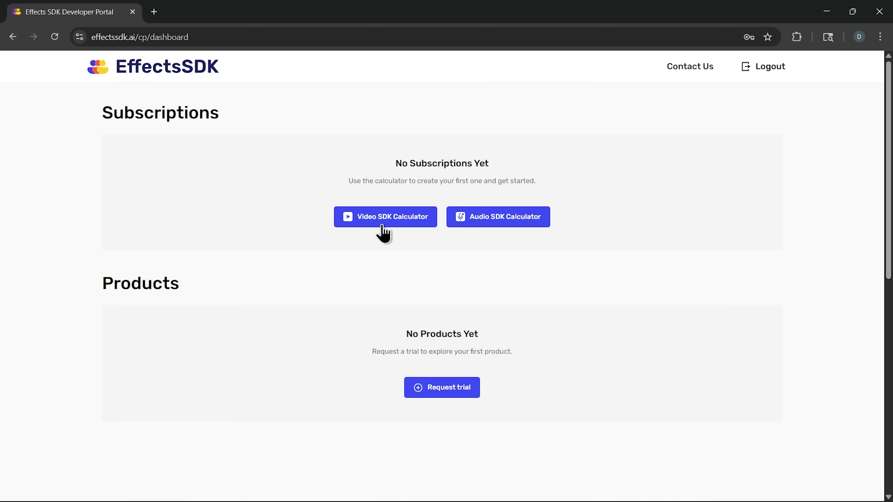
pyautogui.click(383, 225)
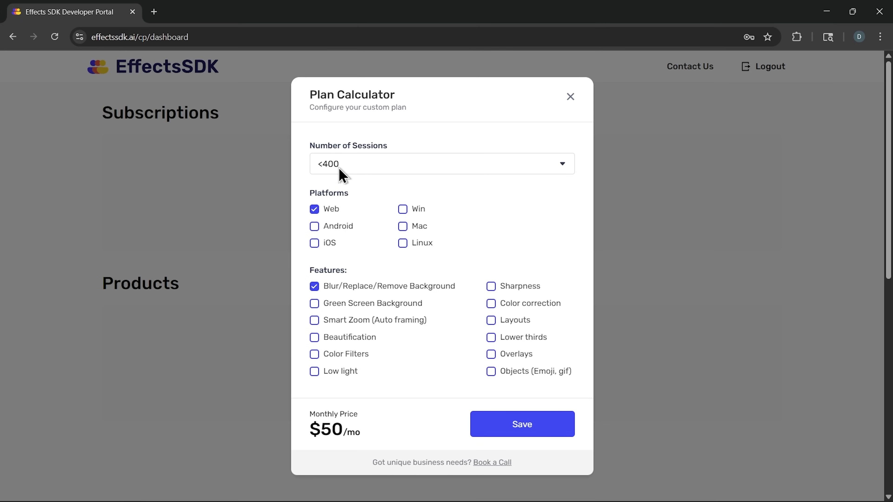
pyautogui.click(339, 162)
pyautogui.click(355, 159)
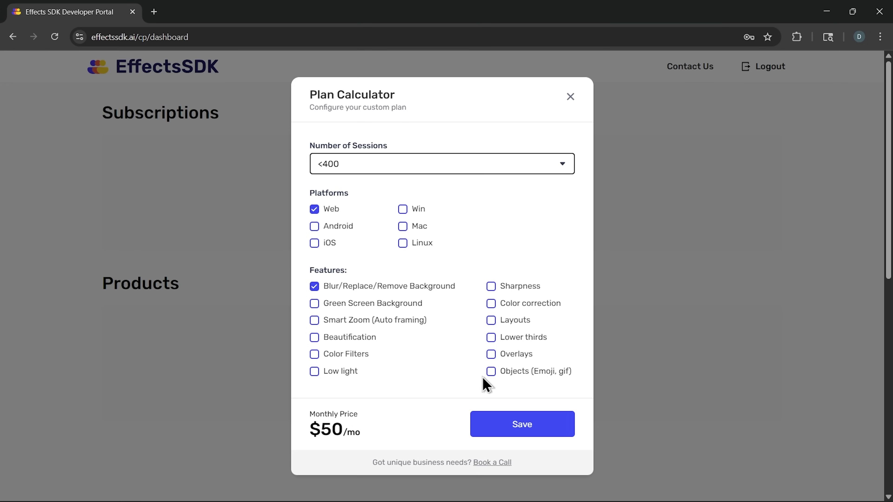
pyautogui.click(570, 98)
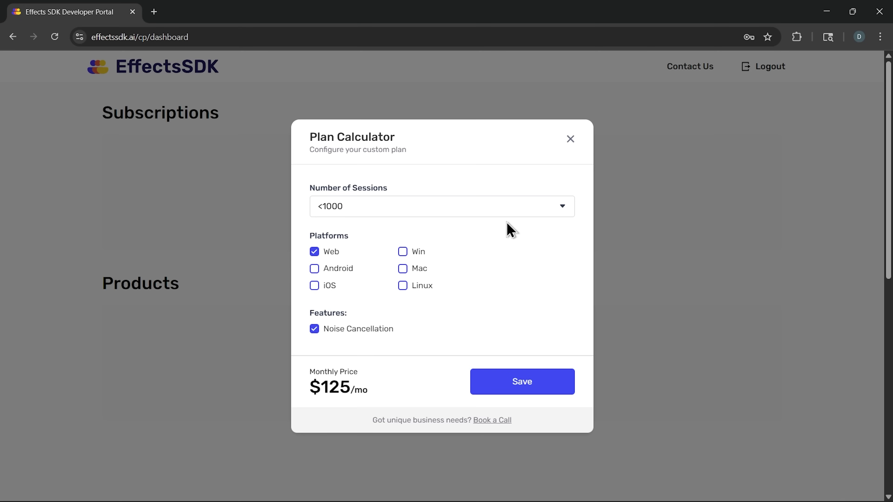
pyautogui.click(506, 214)
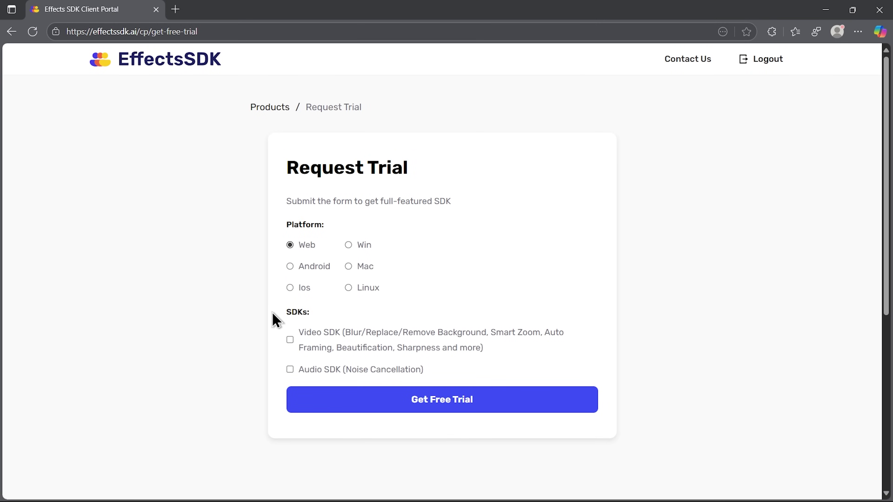
# Tick Audio SDK (Noise Cancellation) and submit the free Web trial request
pyautogui.click(290, 371)
pyautogui.click(454, 416)
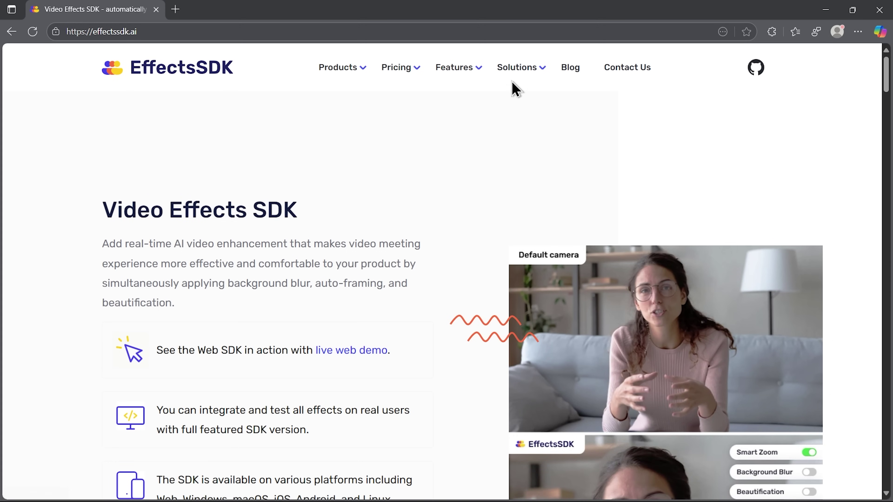
# Visit the AI Denoise and Video Effects SDK pricing pages, then the EffectsSDK GitHub organization
pyautogui.moveTo(459, 71)
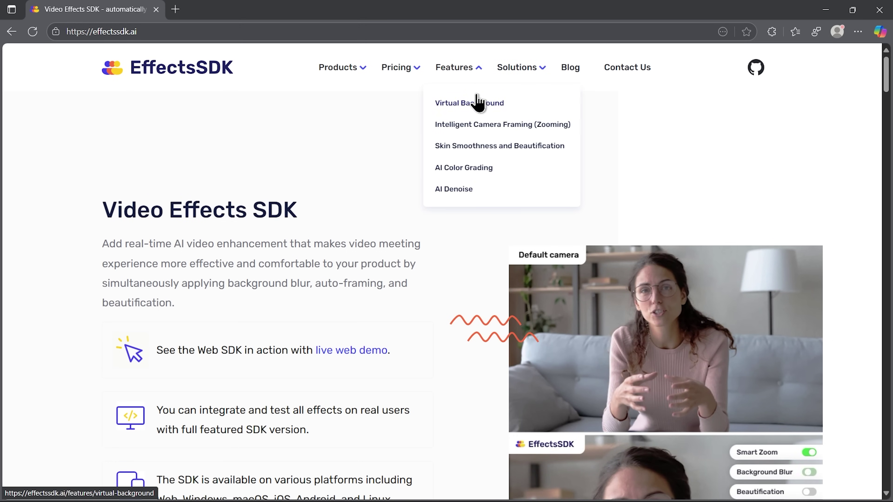
pyautogui.click(480, 196)
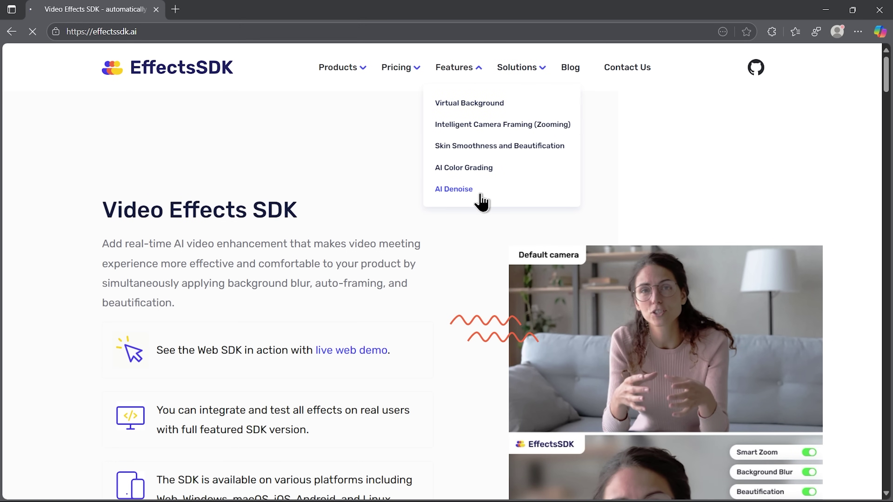
pyautogui.moveTo(523, 66)
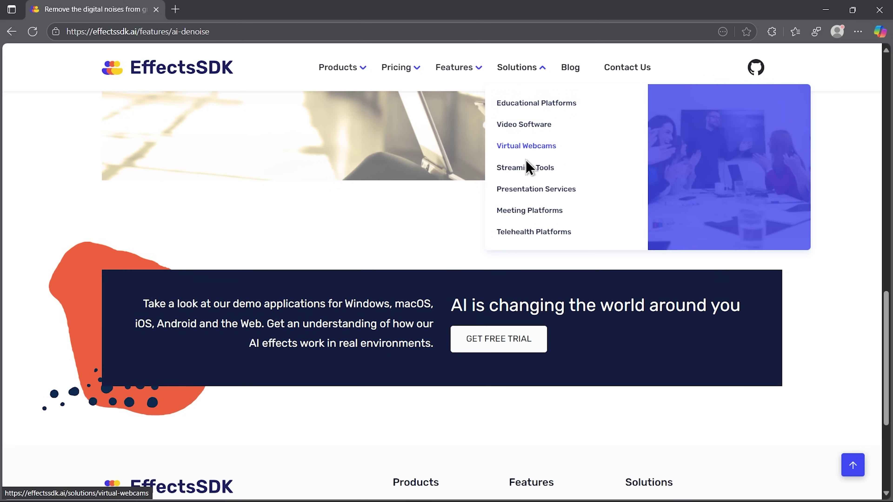
pyautogui.moveTo(411, 75)
pyautogui.click(414, 105)
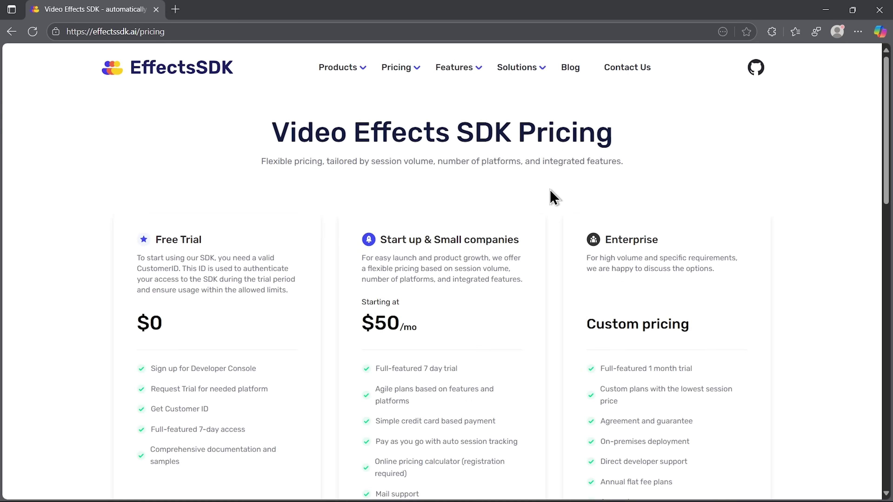
pyautogui.click(756, 68)
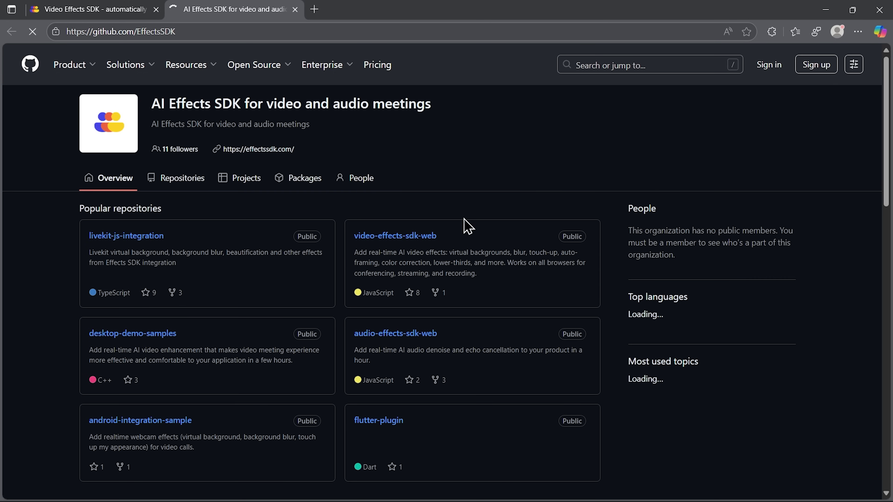
pyautogui.click(375, 335)
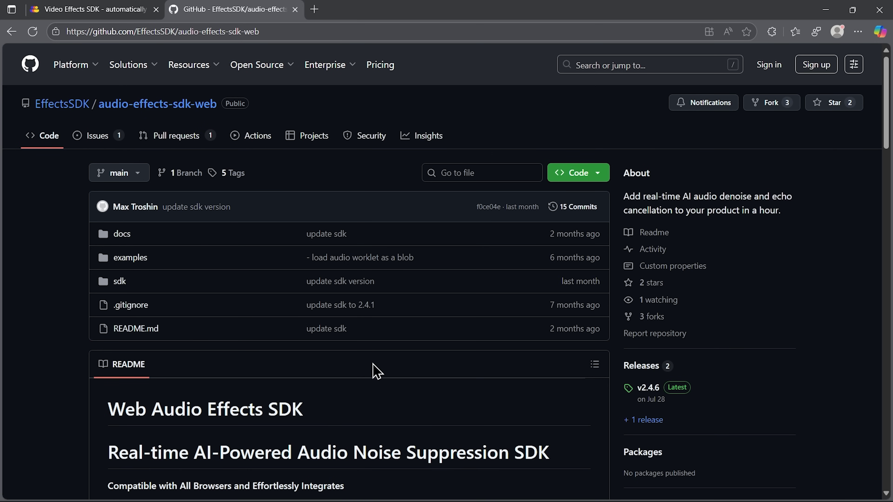
pyautogui.scroll(-8, 377, 370)
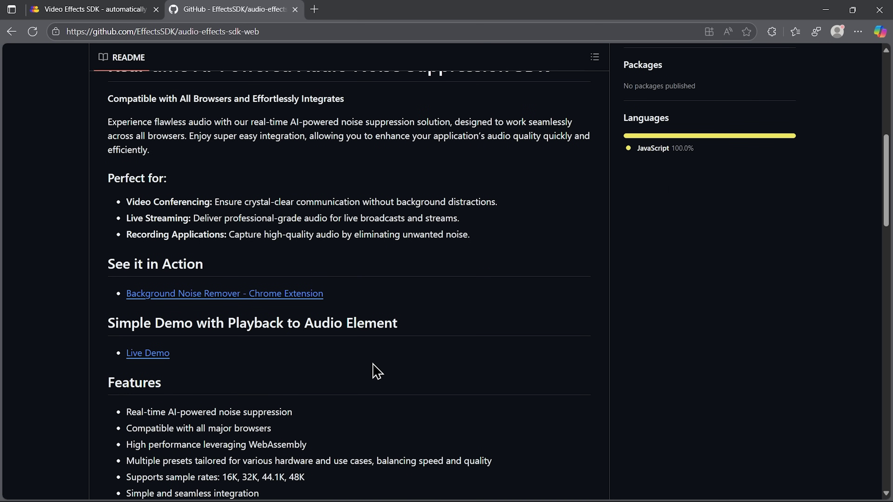